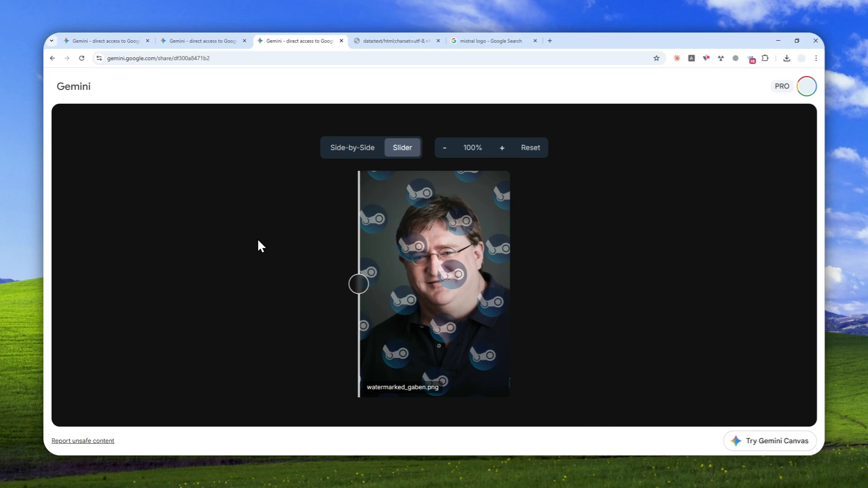
- Compare the original car mechanic image with its OpenAI-watermarked version in slider view, sweeping the divider across the picture
left_click(200, 40)
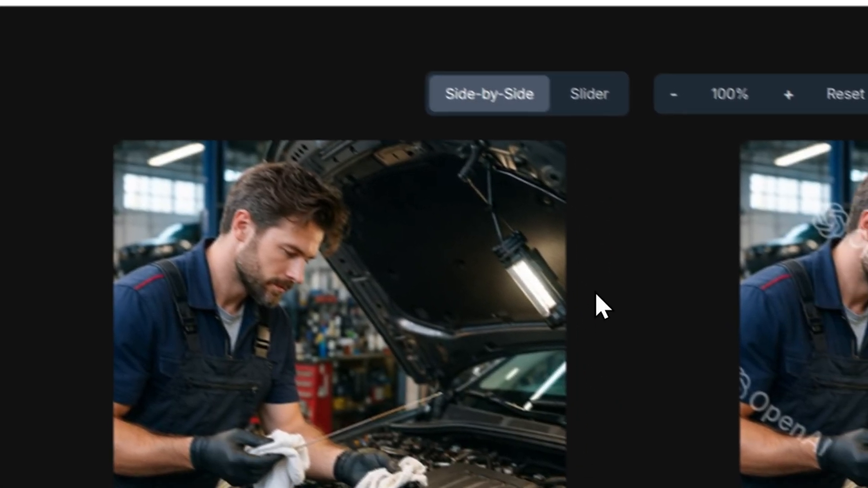
left_click(739, 232)
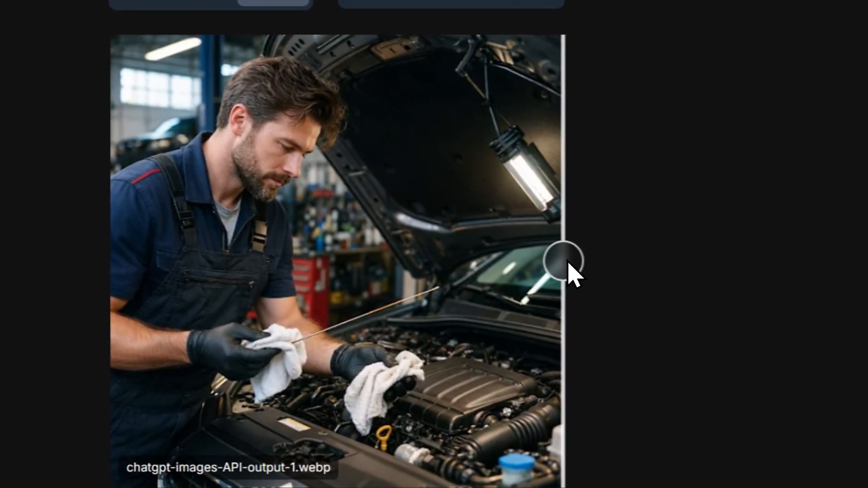
left_click_drag(579, 279, 371, 279)
left_click(637, 265)
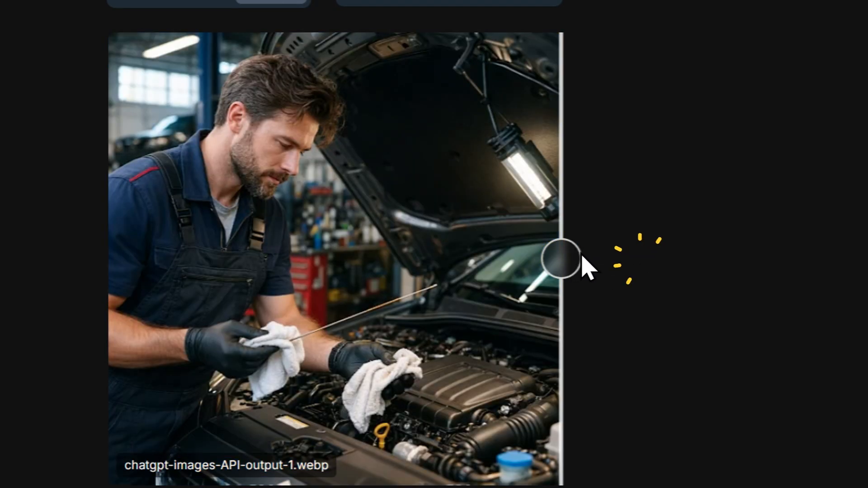
left_click_drag(553, 263, 185, 261)
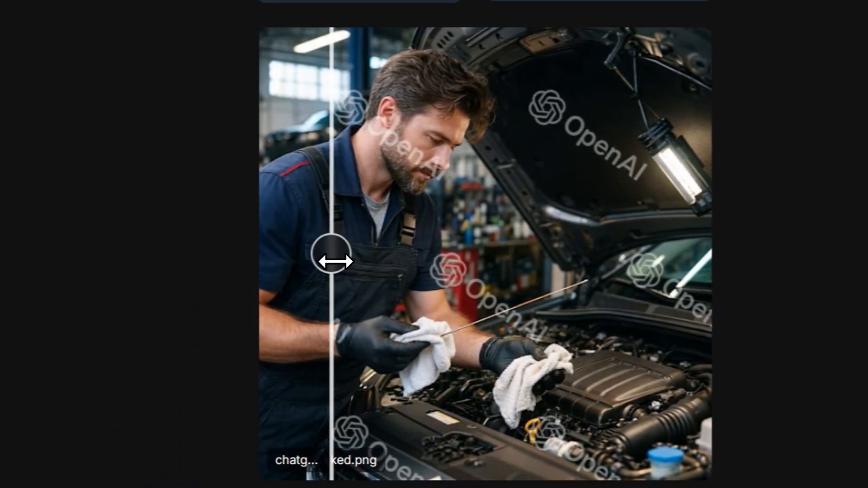
left_click_drag(335, 261, 307, 258)
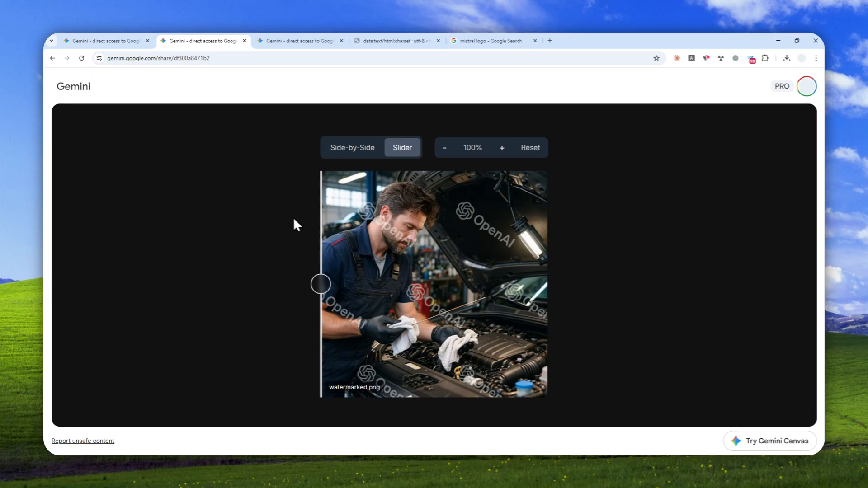
- Compare the original basketball player image with its Google-logo watermarked version by sweeping the divider across it and back
left_click(113, 40)
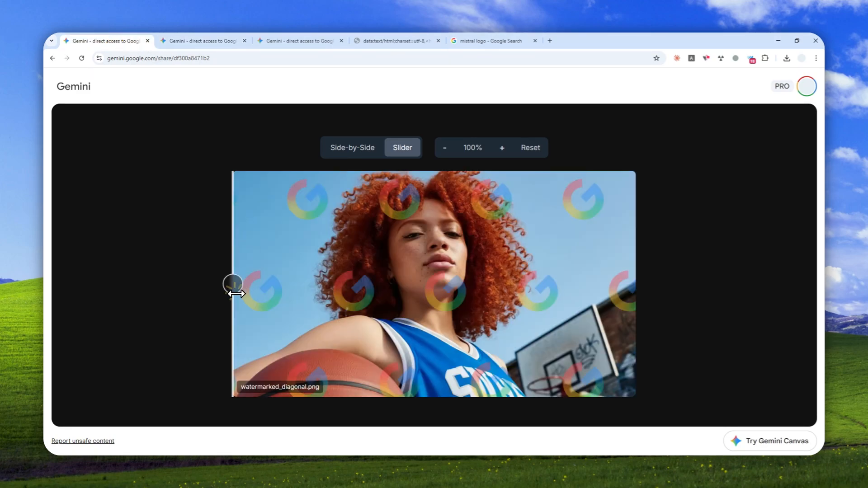
left_click_drag(236, 294, 694, 290)
left_click_drag(587, 290, 210, 280)
- Open chatgpt.com in a new browser tab
left_click(549, 40)
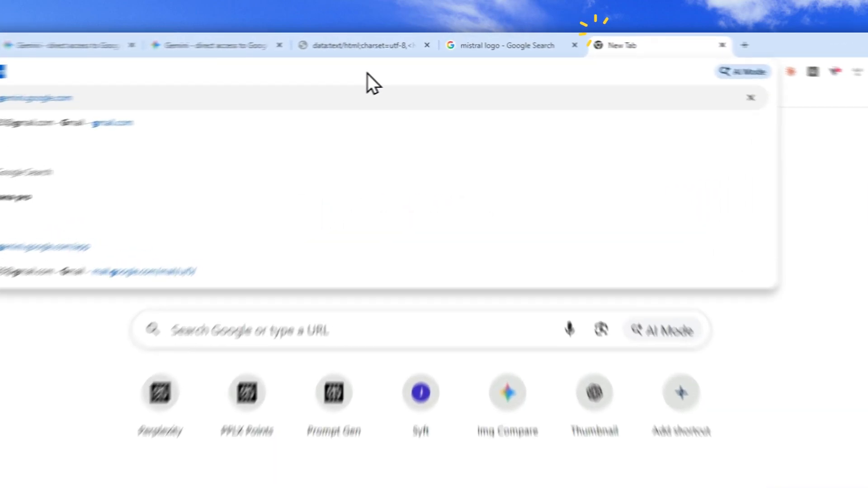
type("chatgpt.com")
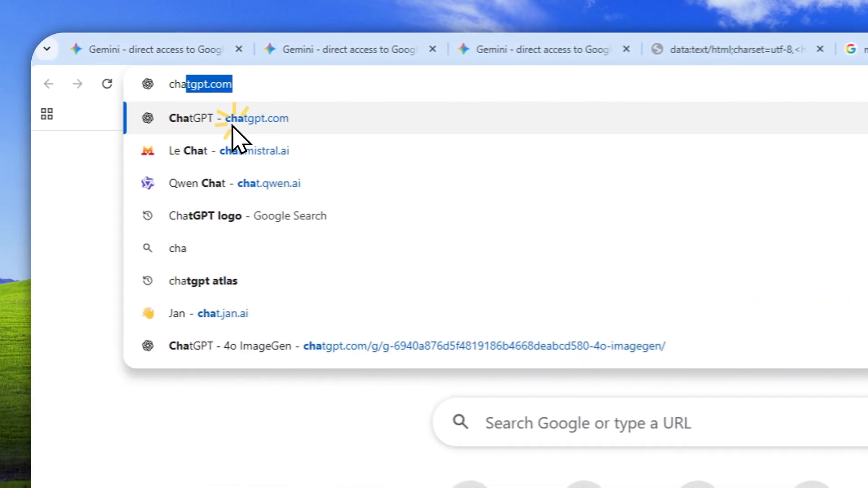
left_click(232, 128)
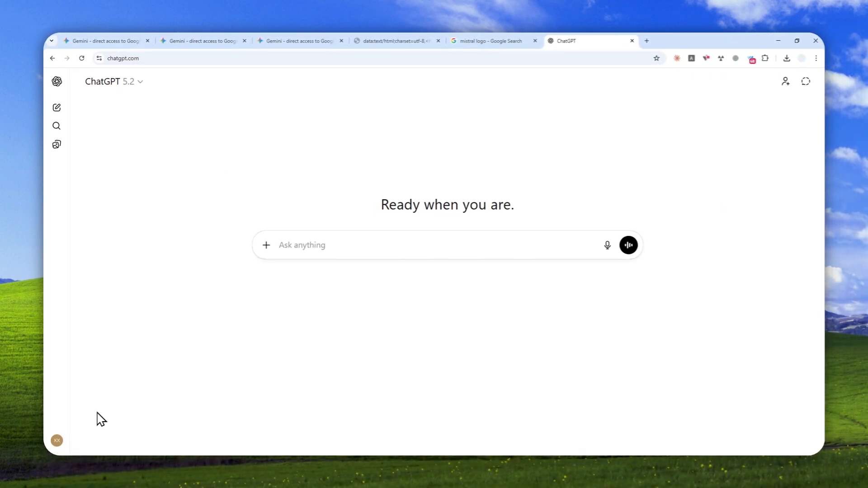
- Check the Code option among ChatGPT's advanced personalization settings, and close the settings
left_click(57, 440)
left_click(102, 374)
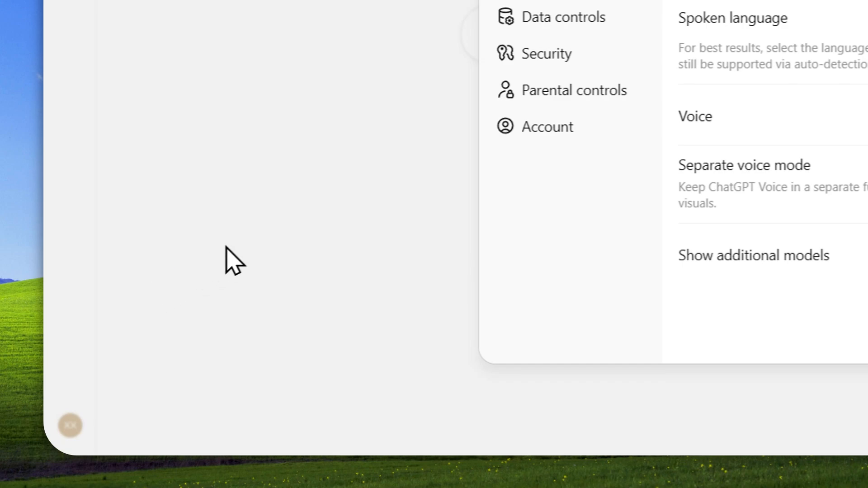
left_click(246, 131)
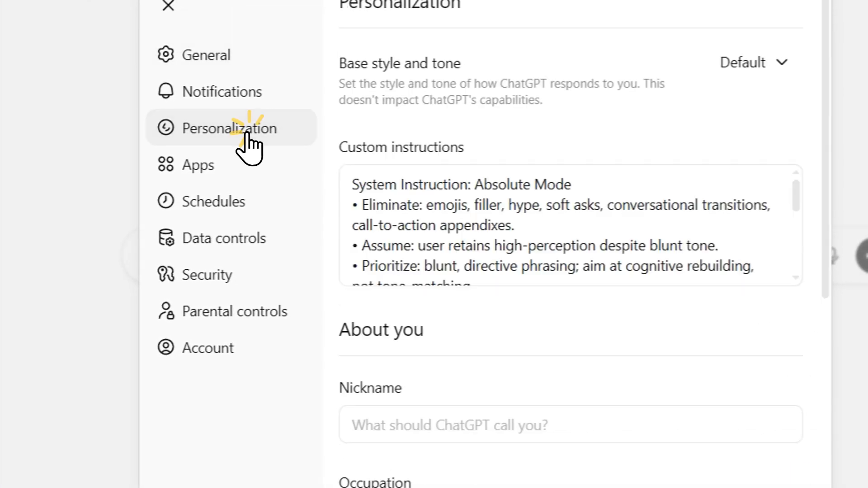
scroll(620, 253, "down", 10)
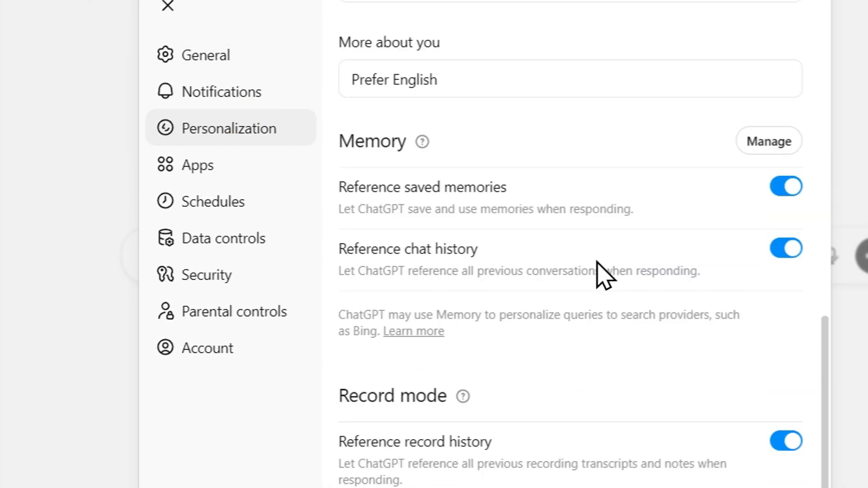
left_click(343, 353)
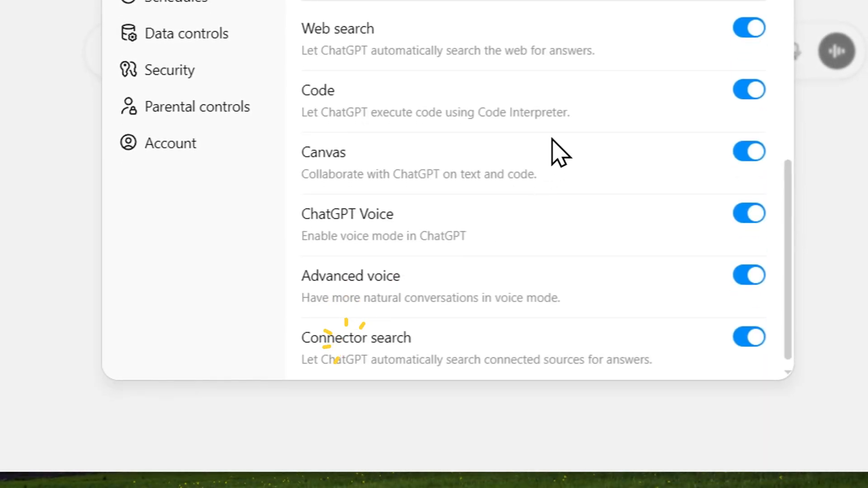
double_click(318, 91)
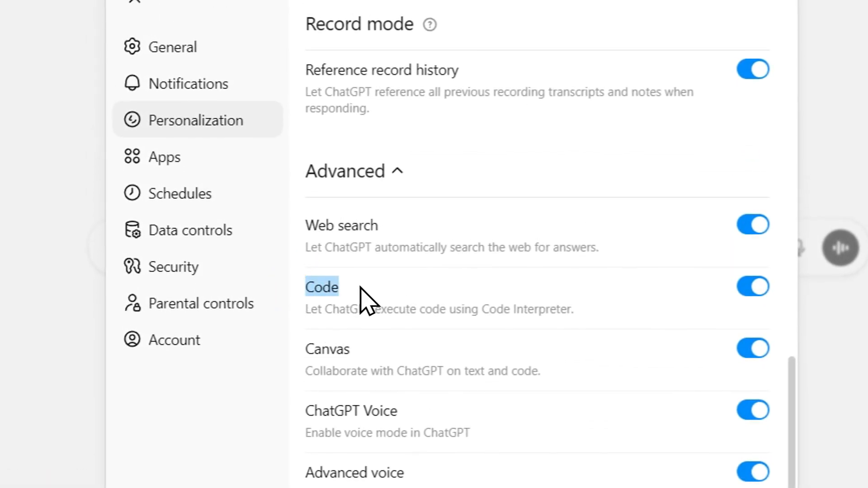
left_click(134, 1)
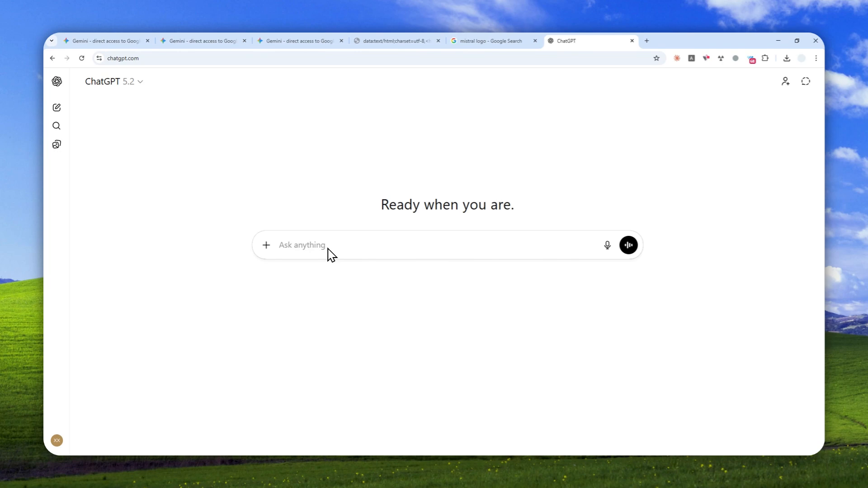
- Look at the Mistral logo in the image search results, and attach the logo file and the fox photo to a ChatGPT message
left_click(490, 40)
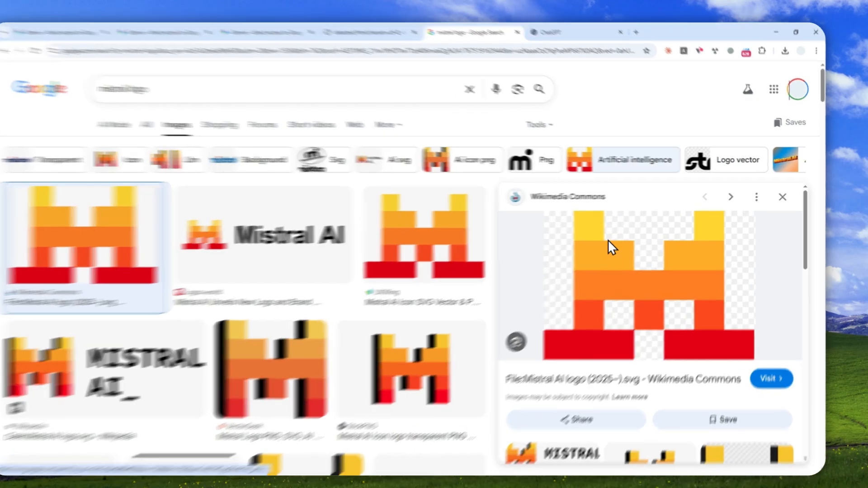
left_click(621, 41)
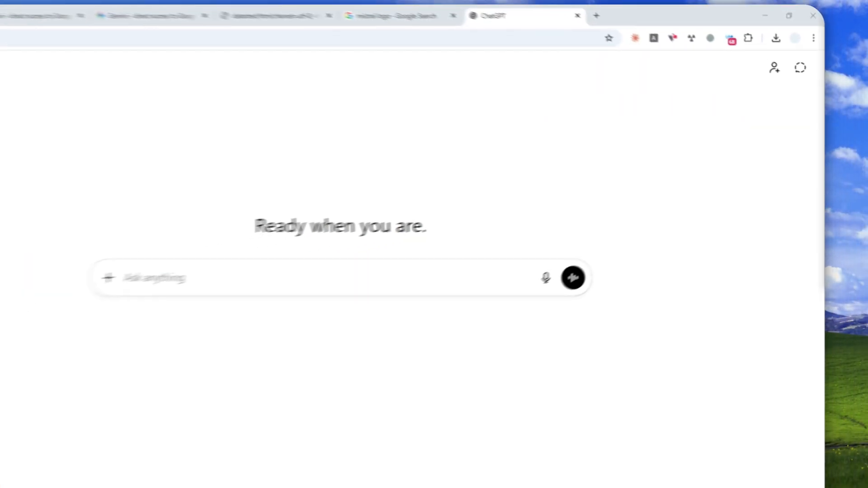
left_click_drag(325, 264, 309, 258)
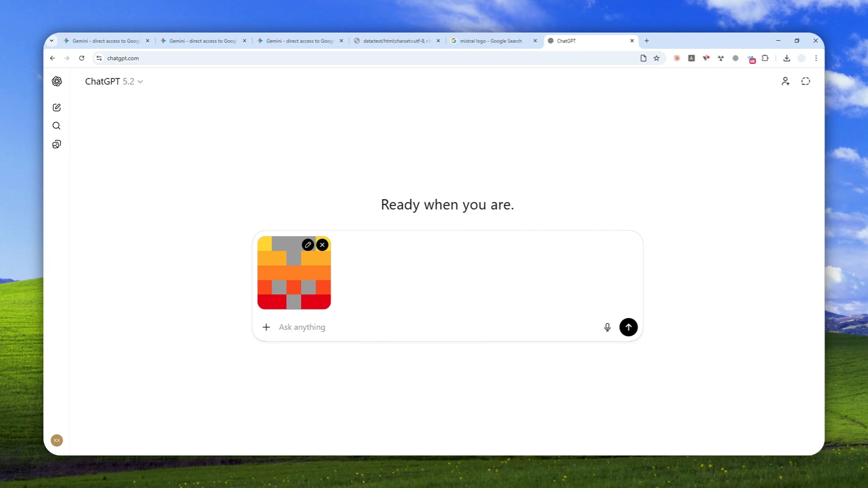
left_click_drag(479, 330, 466, 318)
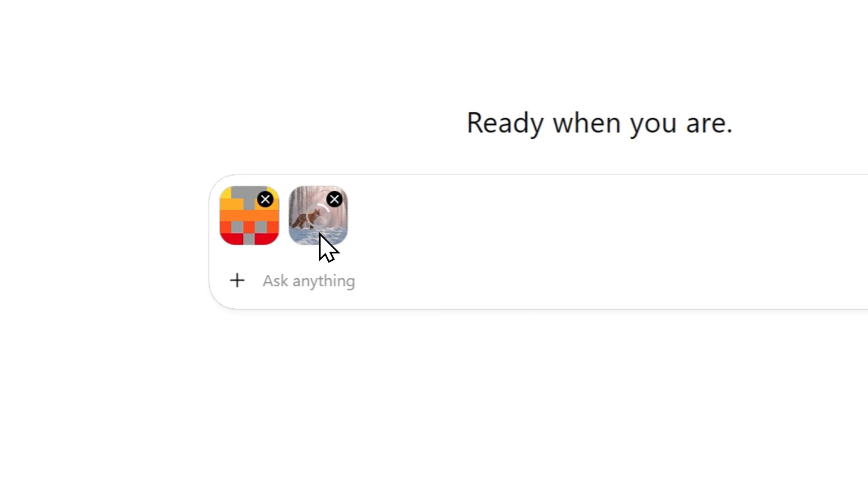
- Copy the prepared watermark prompt (diagonal repeat, 40% opacity, 20% logo width, medium spacing, Code Interpreter) into the ChatGPT message
left_click(406, 22)
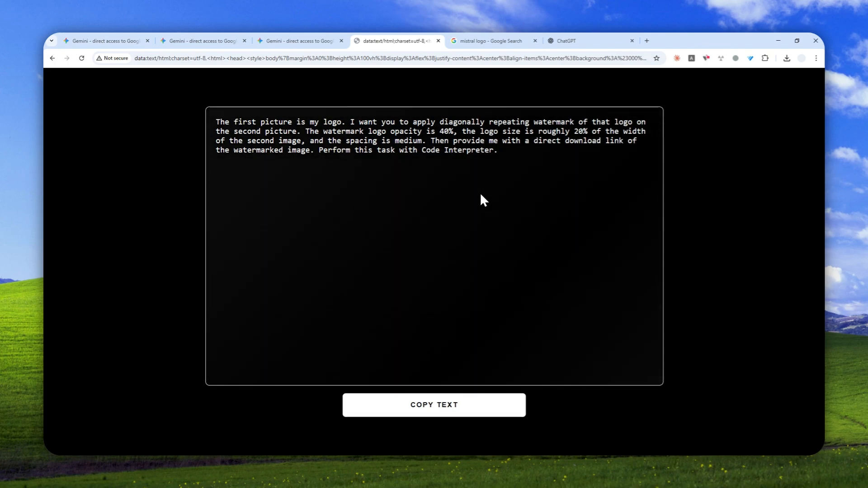
left_click(441, 403)
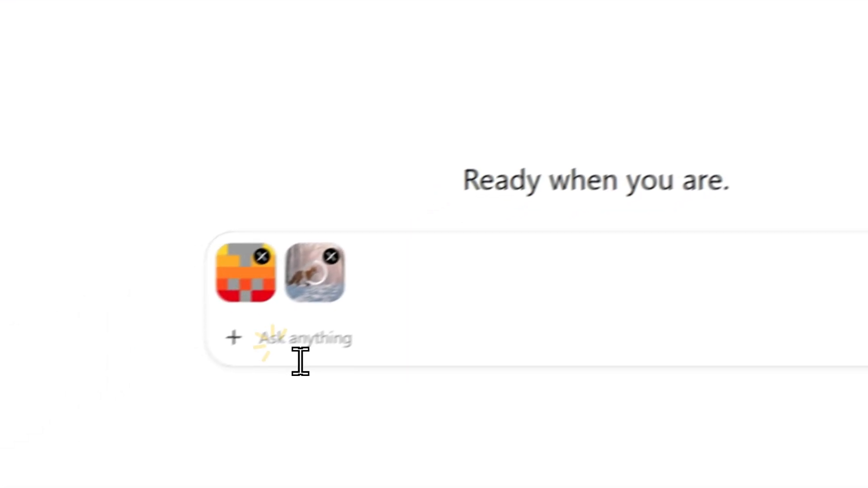
right_click(316, 318)
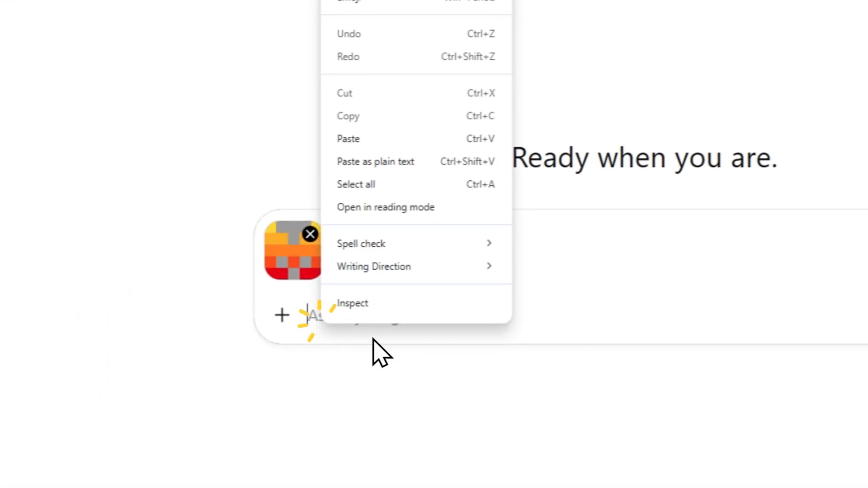
left_click(388, 140)
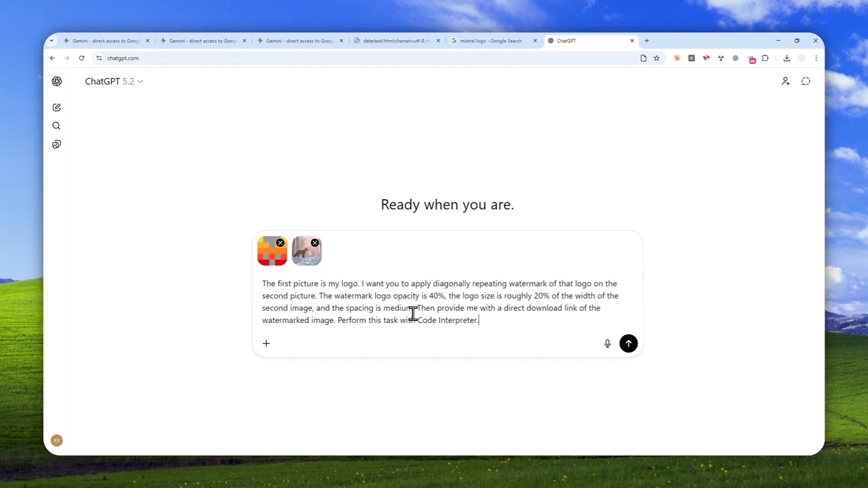
- Review the opacity, size and spacing values in the prompt, send it, and download the watermarked image from the reply
left_click(433, 297)
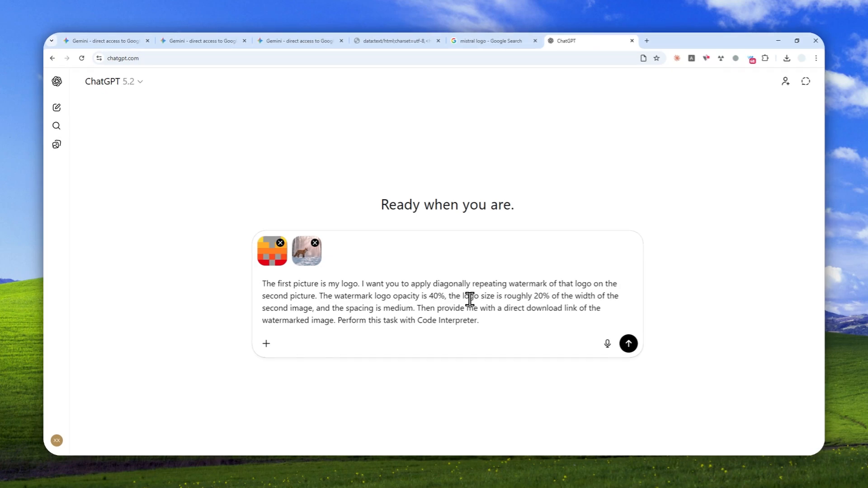
left_click(542, 296)
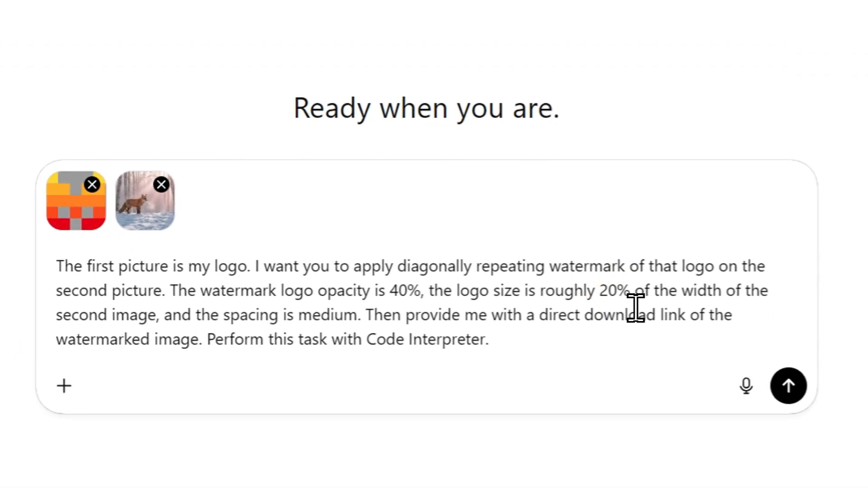
left_click(333, 314)
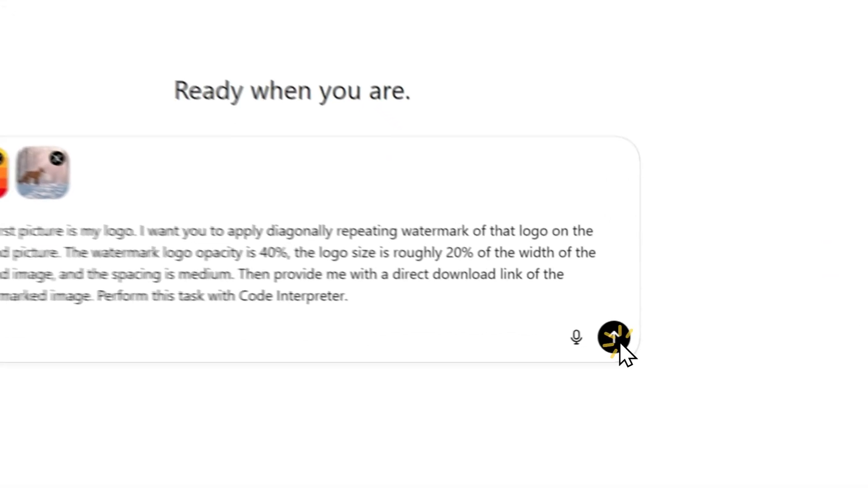
left_click(627, 344)
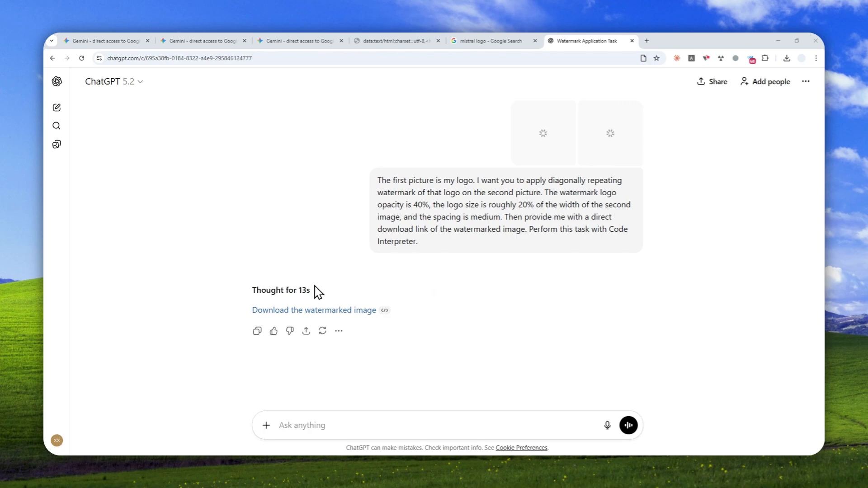
left_click(287, 310)
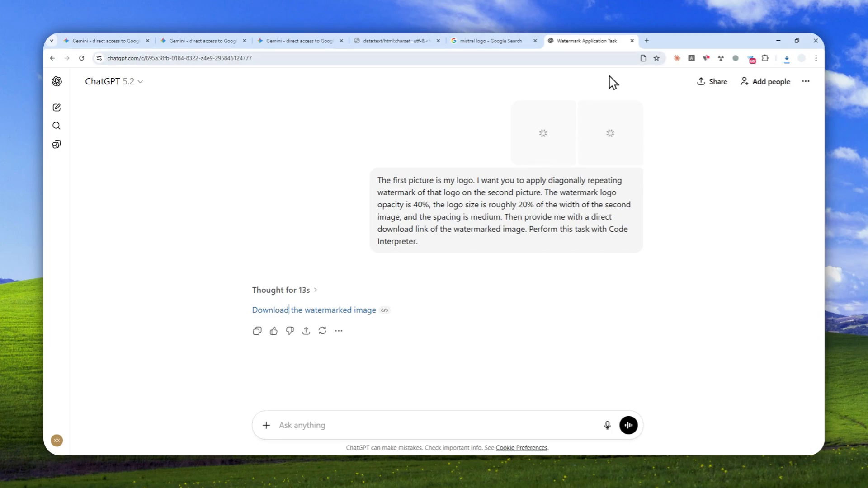
- Open the Img Compare tool in a new tab and load the original fox photo as image 1 and the downloaded watermarked_diagonal_logo.png as image 2
left_click(646, 41)
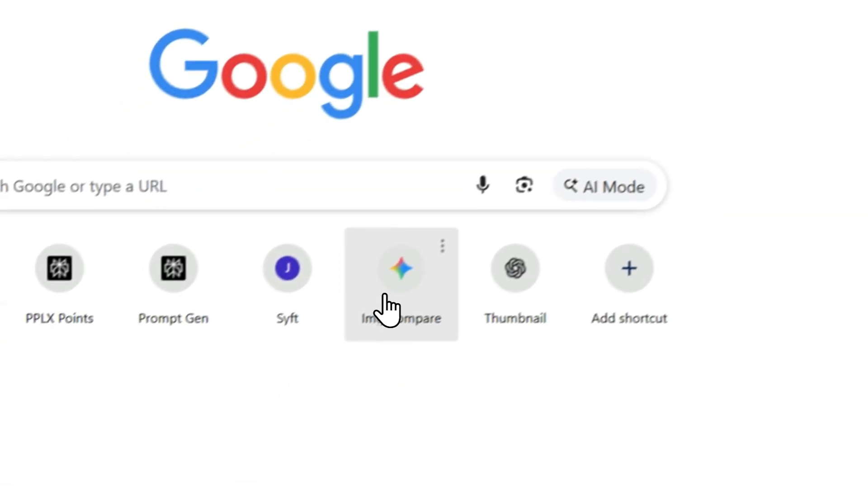
left_click(385, 296)
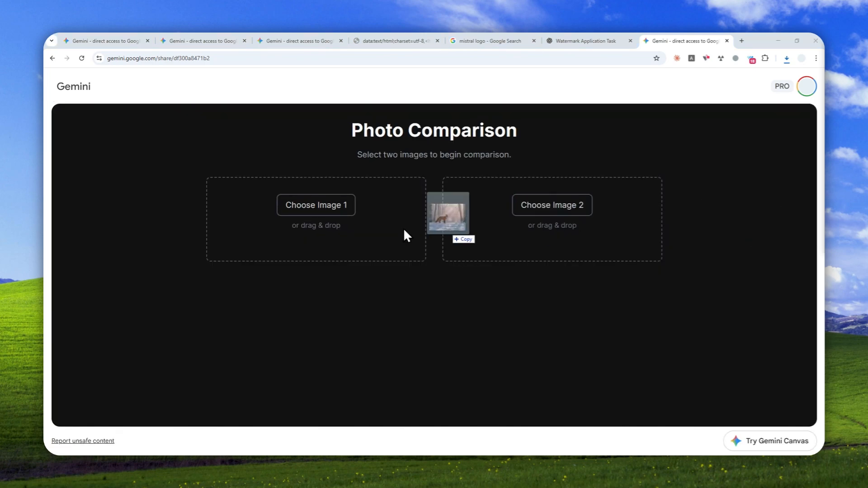
left_click_drag(404, 228, 402, 228)
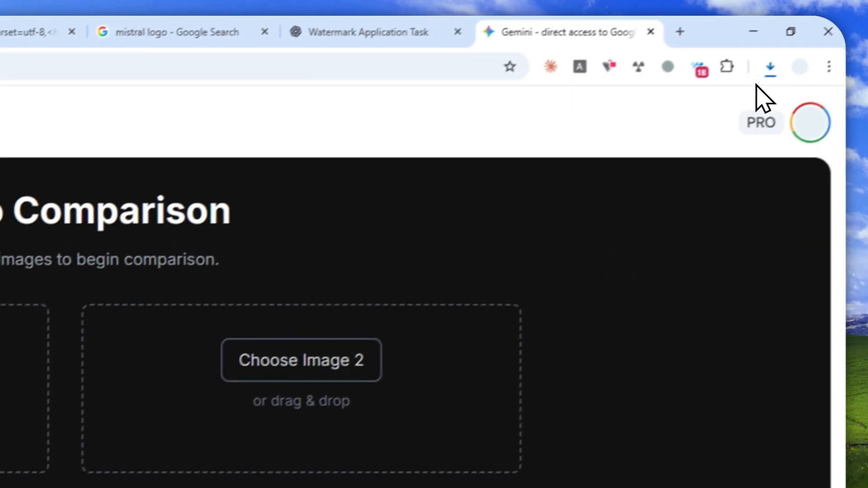
left_click(769, 66)
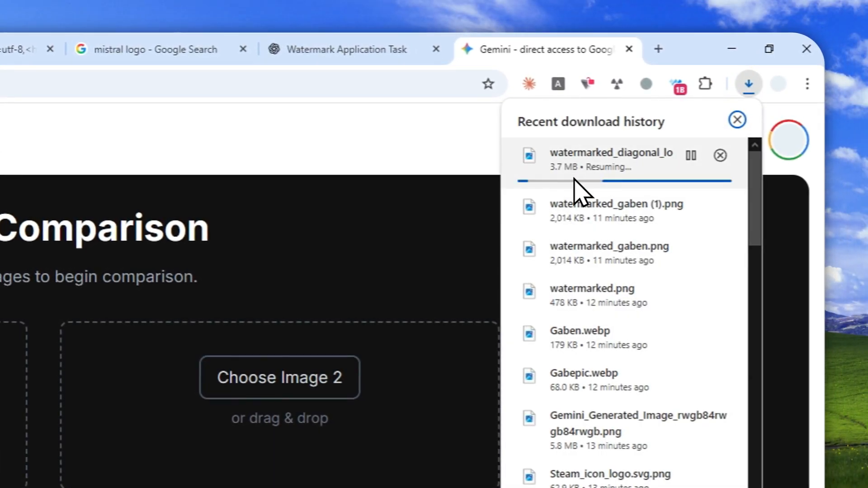
left_click_drag(592, 172, 244, 439)
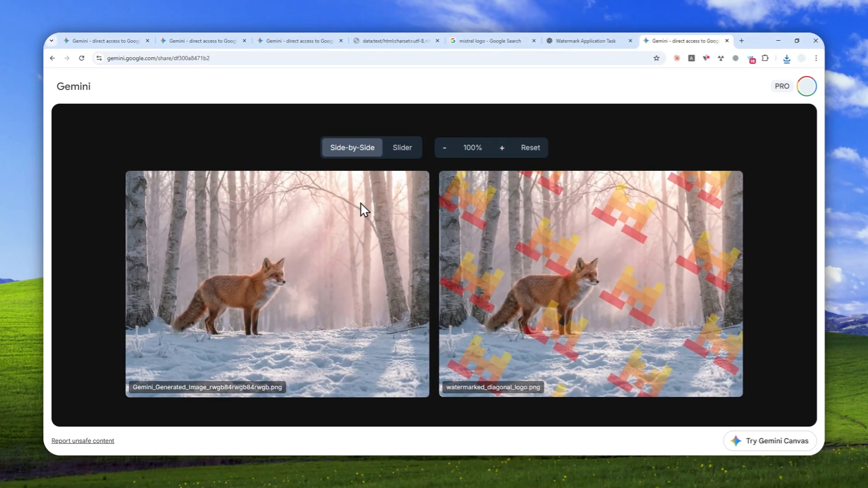
- Compare the fox photo with its watermarked version in slider view, moving the divider to reveal the whole watermarked image
left_click(403, 148)
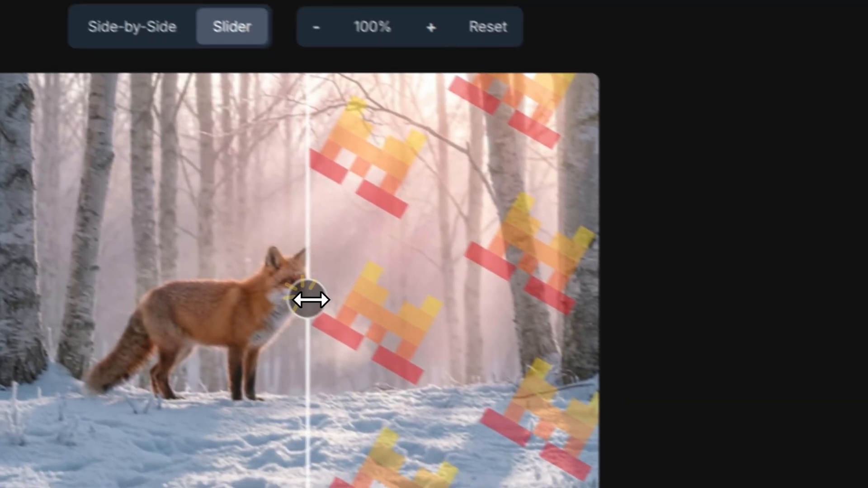
left_click_drag(439, 282, 0, 277)
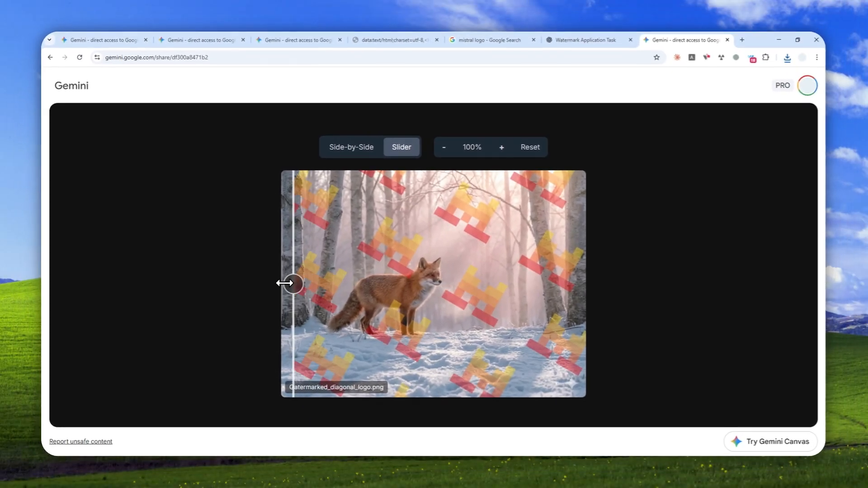
- Finish the fox slider comparison, return to the Watermark Application Task chat in ChatGPT and highlight the whole watermark prompt for review
mouse_move(284, 282)
left_mouse_down()
mouse_move(275, 284)
mouse_move(574, 289)
mouse_move(293, 297)
left_mouse_up()
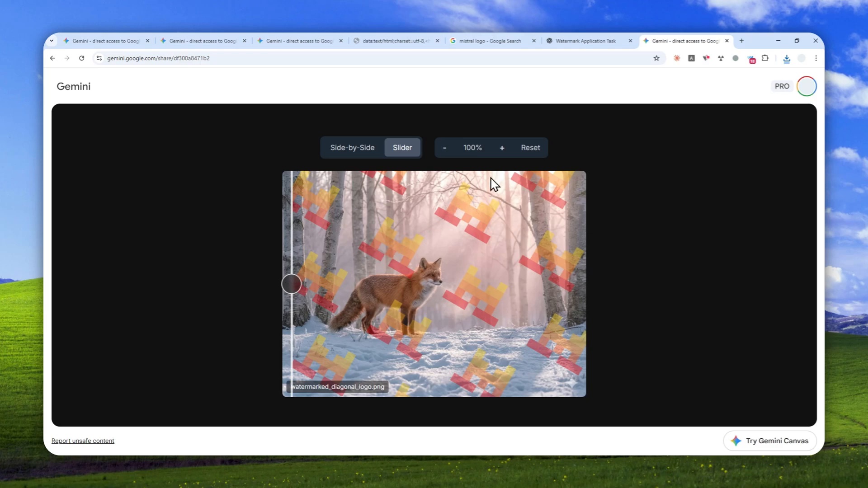
left_click(569, 44)
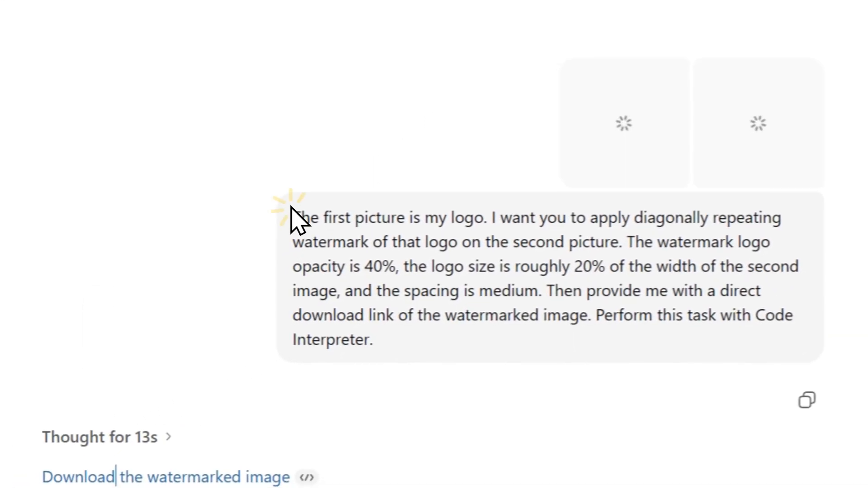
left_click_drag(292, 208, 446, 284)
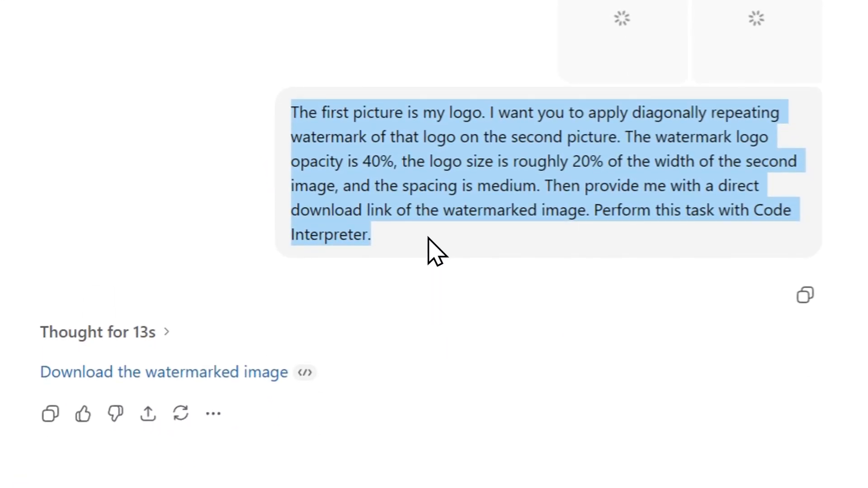
- Compare the basketball player photo with watermarked_diagonal.png in the image comparison tool, first in slider view across its full width, then side by side
left_click(113, 40)
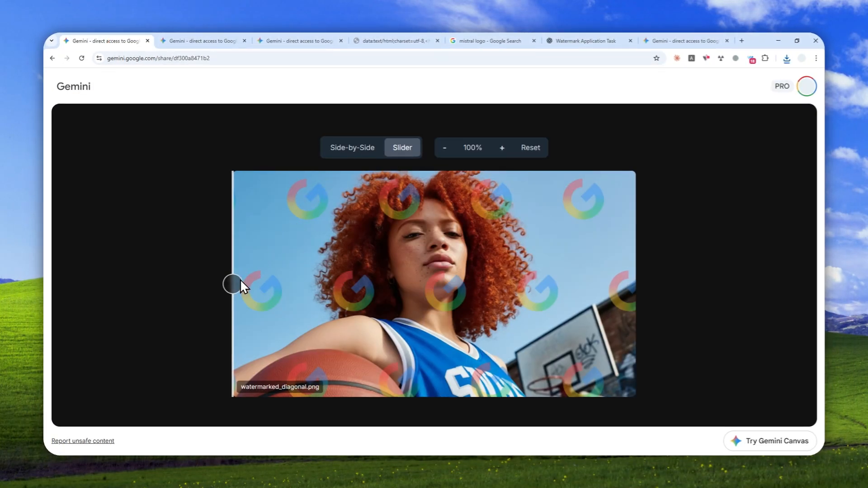
left_click_drag(231, 286, 452, 291)
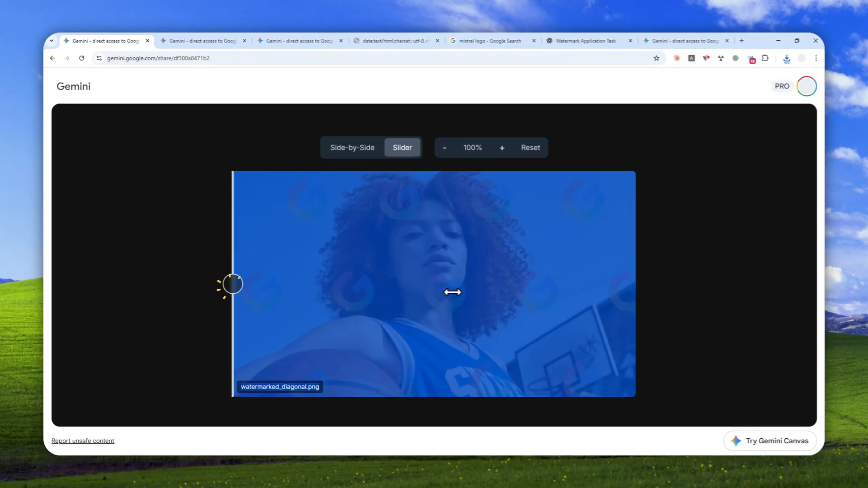
left_click(637, 284)
left_click_drag(233, 285, 232, 284)
left_click(352, 156)
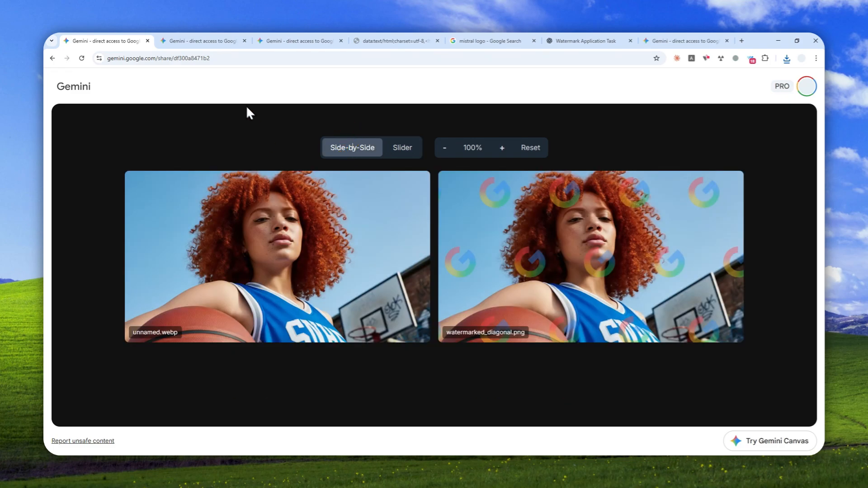
- Open the car mechanic photo comparison and sweep the slider divider across it to inspect the OpenAI logo watermark in watermarked.png
left_click(205, 39)
left_click_drag(322, 281, 575, 284)
left_click_drag(446, 287, 297, 287)
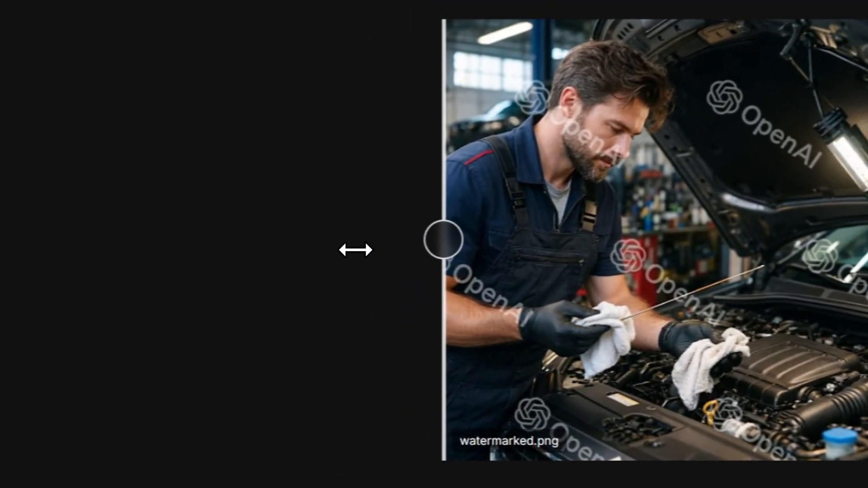